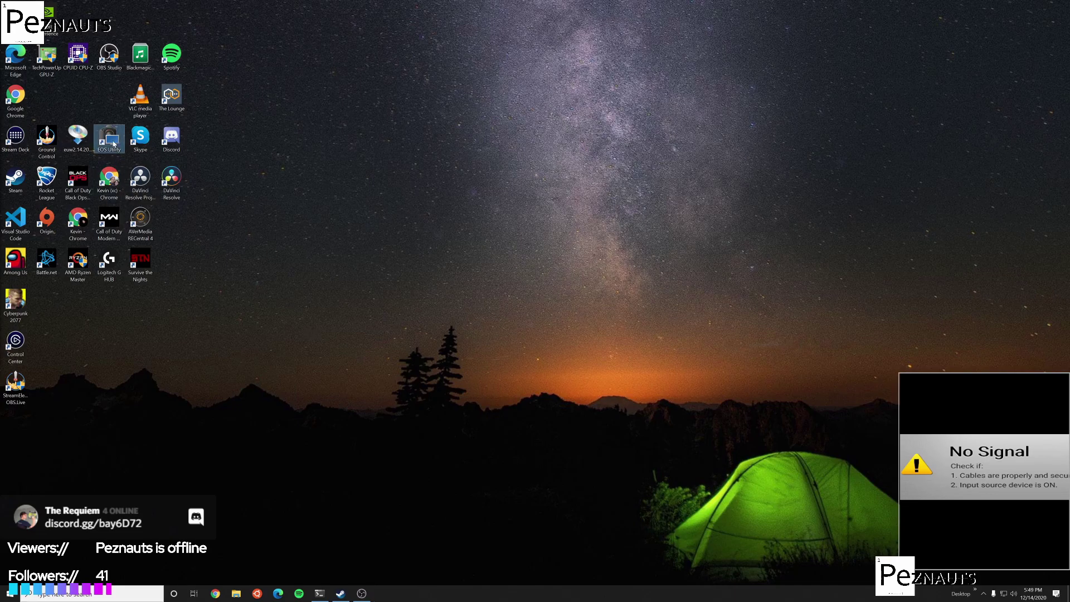
Step: Launch EOS Utility and open the camera settings and remote shooting controls for the connected camera
{"action": "double_click", "coordinate": [114, 143]}
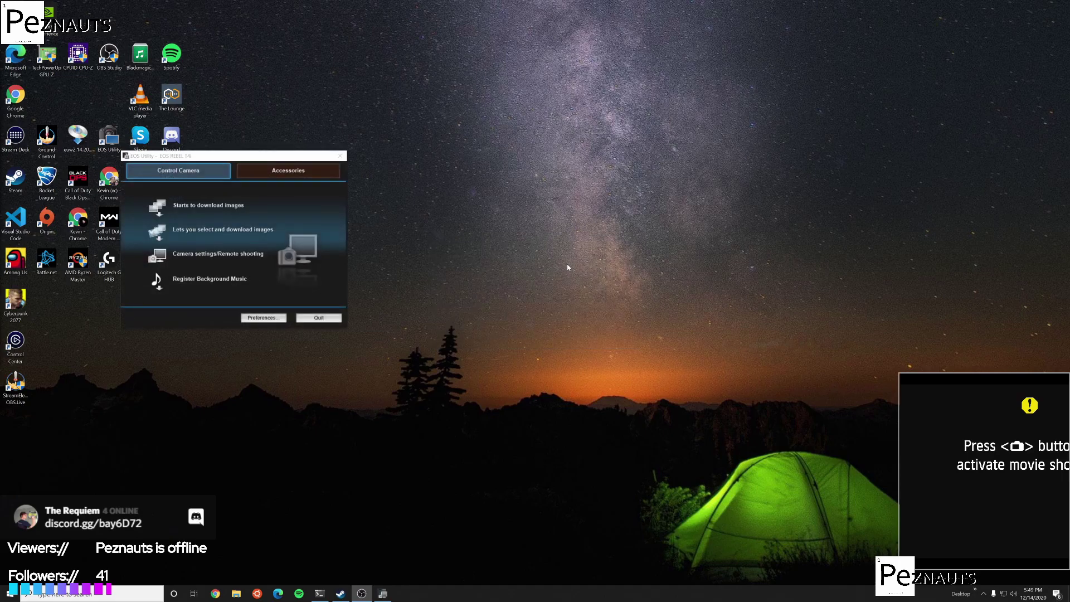
{"action": "left_click", "coordinate": [200, 258]}
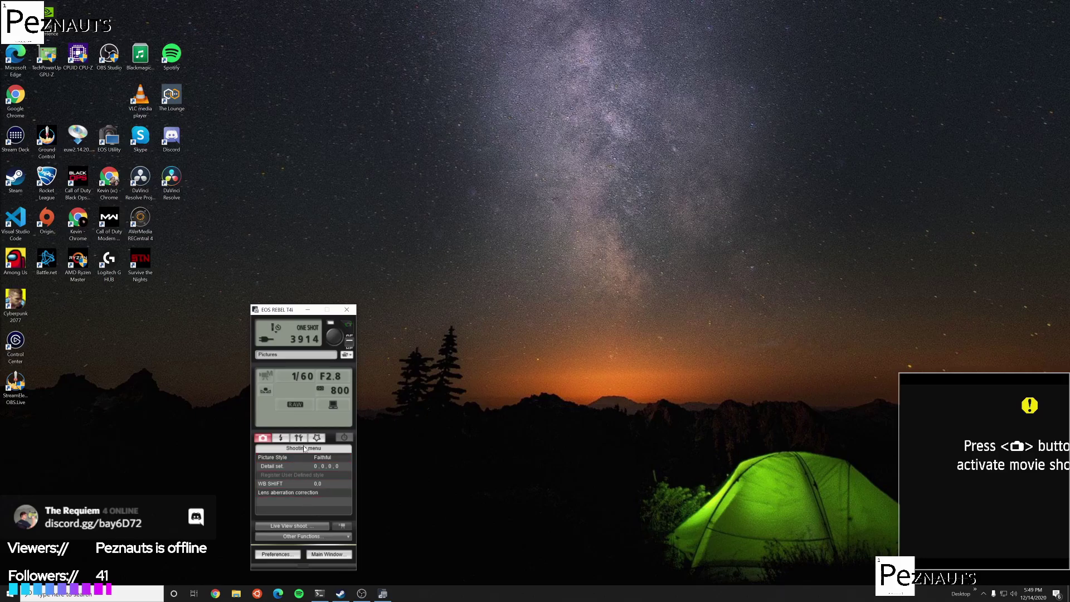
Step: Review the available movie recording sizes in the Live View/Movie function settings, keeping 1920x1080 29.97 fps
{"action": "left_click", "coordinate": [305, 494]}
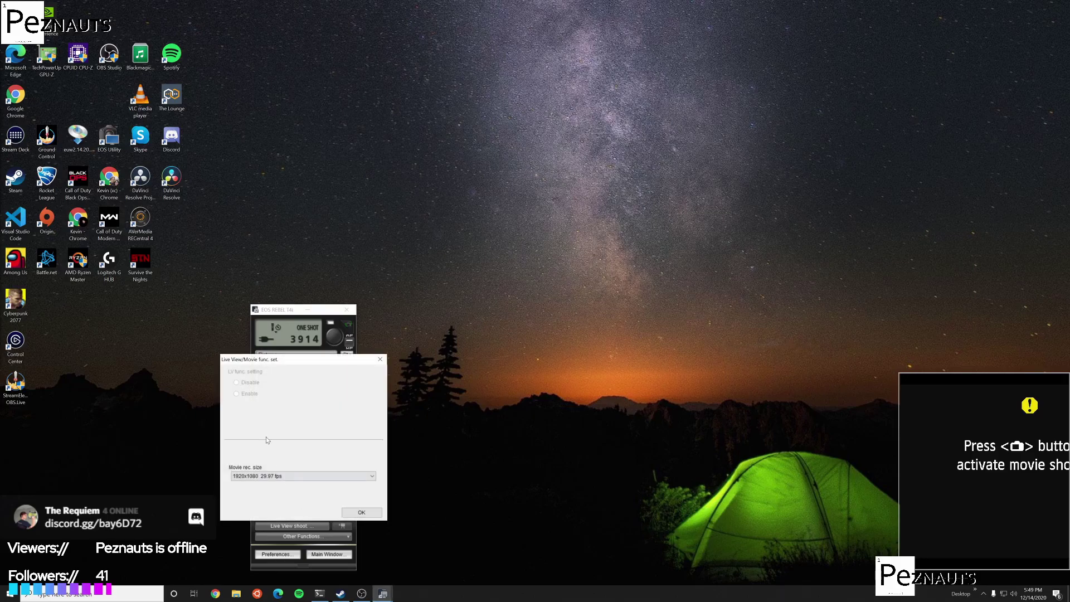
{"action": "left_click", "coordinate": [273, 478]}
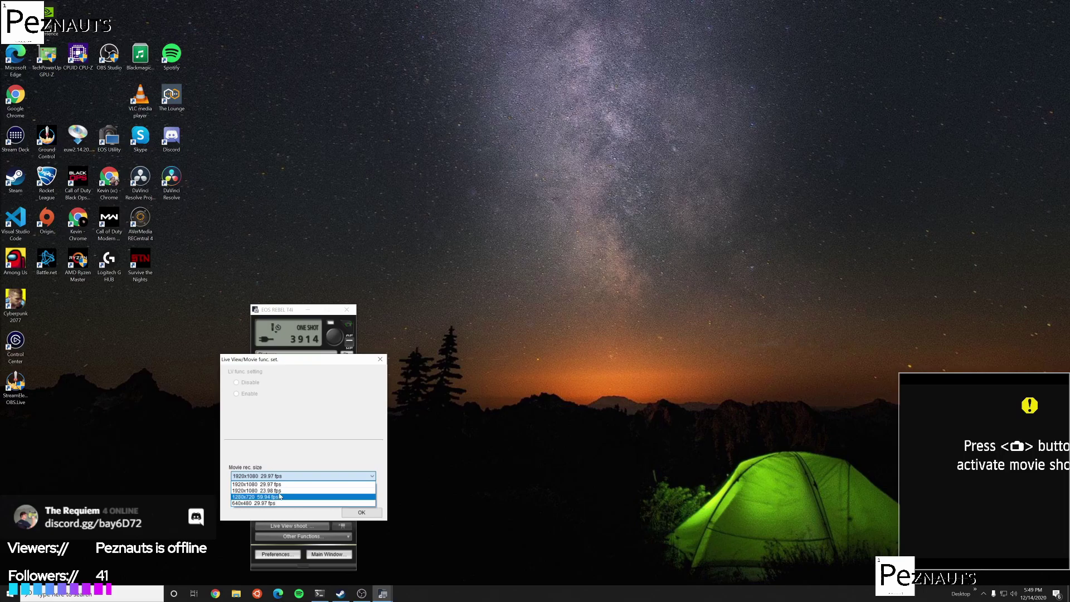
{"action": "left_click", "coordinate": [280, 440]}
{"action": "left_click", "coordinate": [361, 512]}
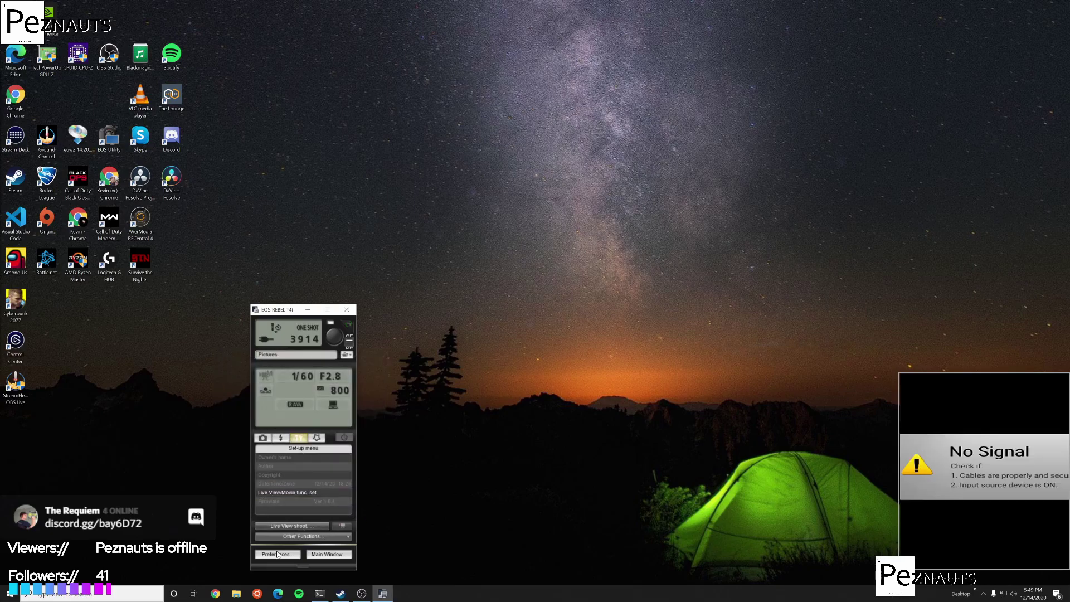
Step: Start Live View shooting, move the focus point from the wall sign to the shelf and onto the face, and close the live view
{"action": "left_click", "coordinate": [291, 525]}
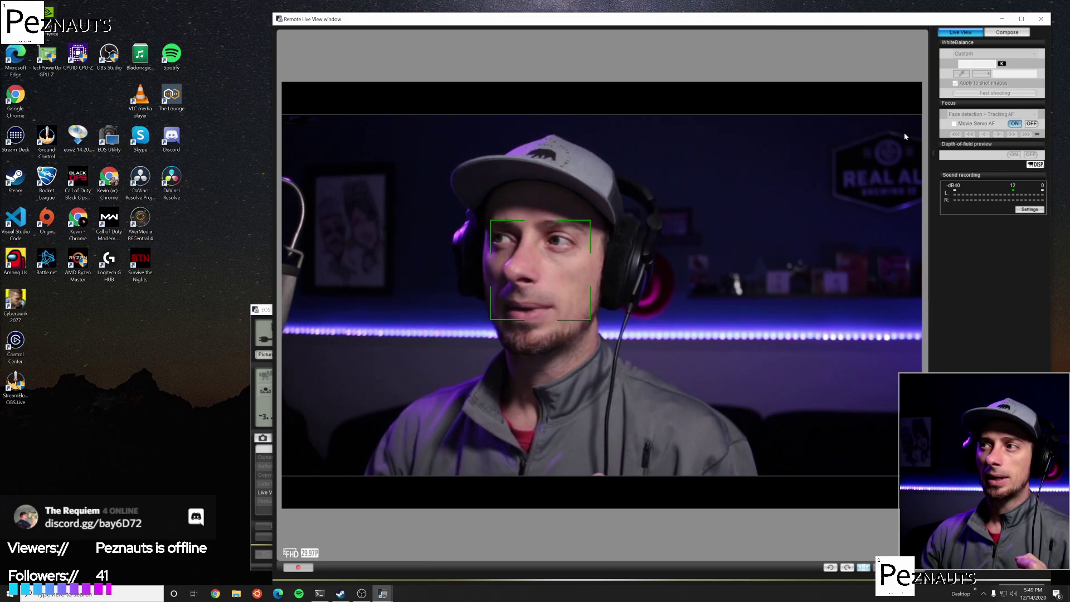
{"action": "left_click", "coordinate": [888, 176]}
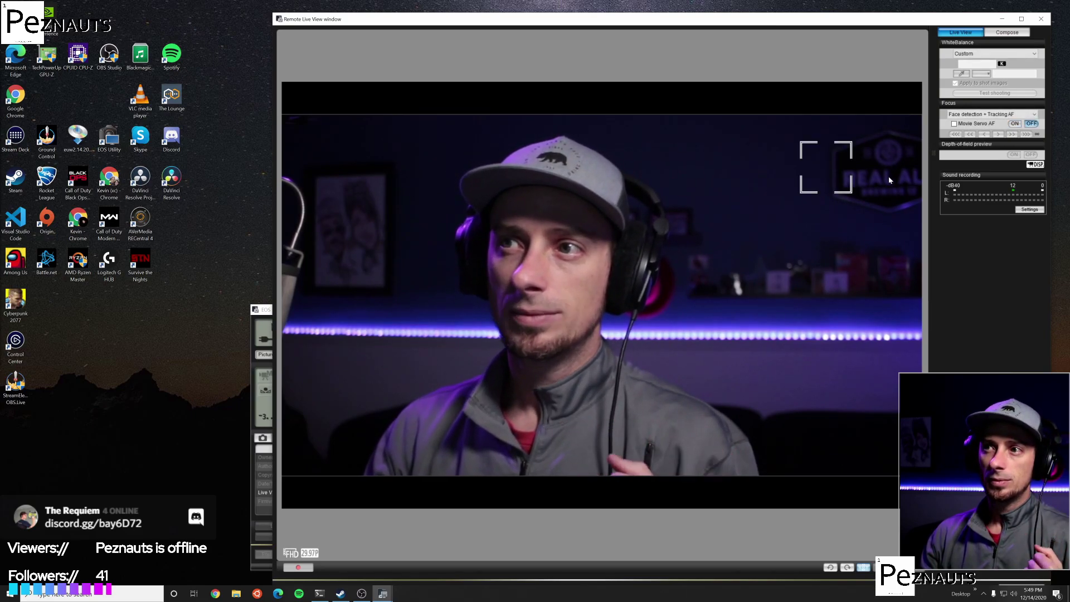
{"action": "left_click", "coordinate": [785, 262]}
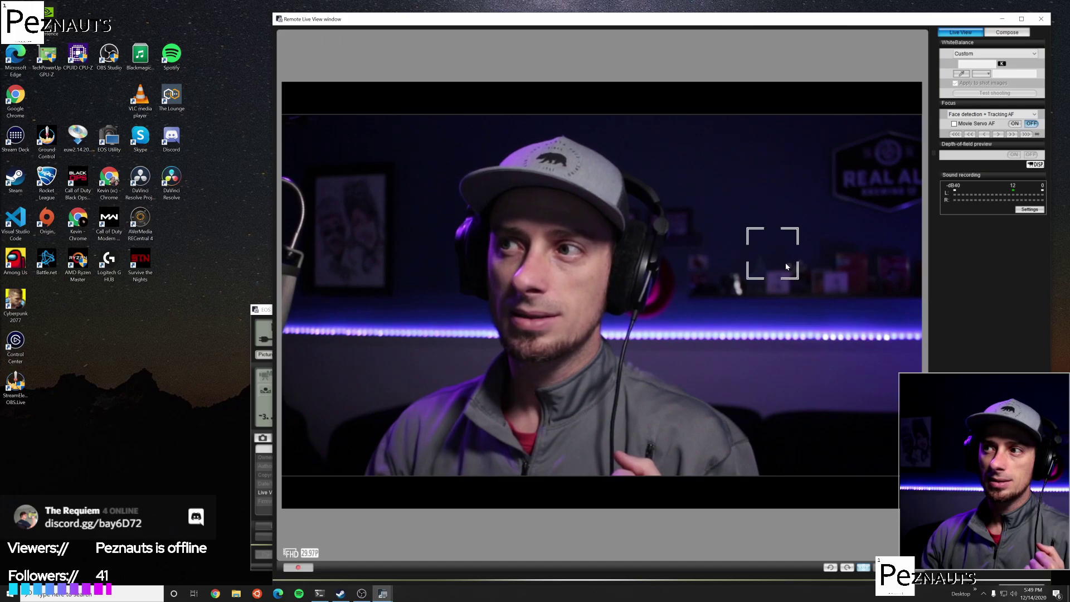
{"action": "left_click", "coordinate": [554, 256]}
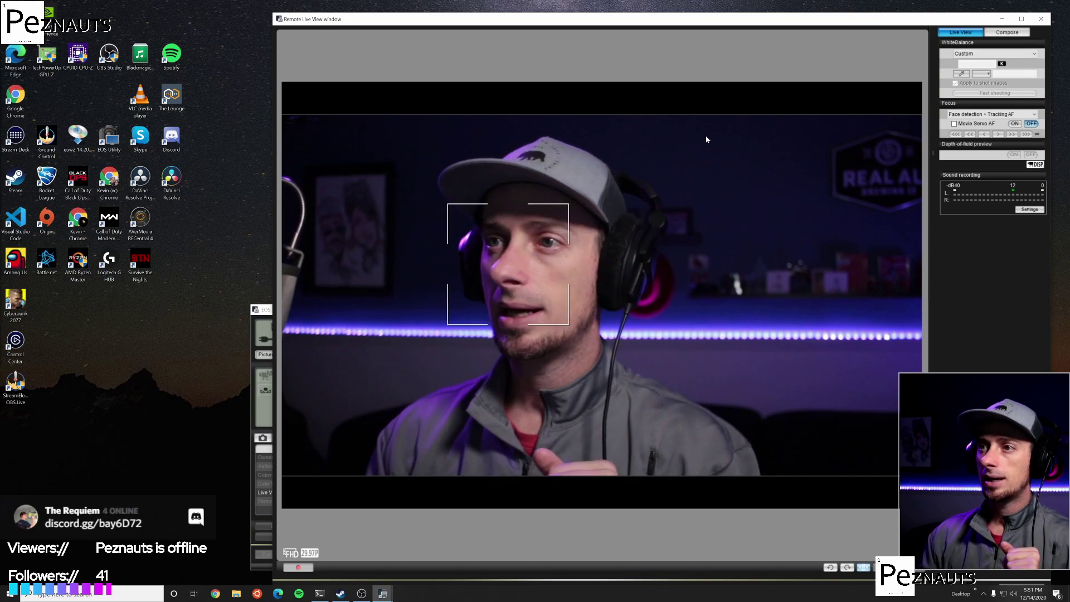
{"action": "left_click", "coordinate": [1040, 19]}
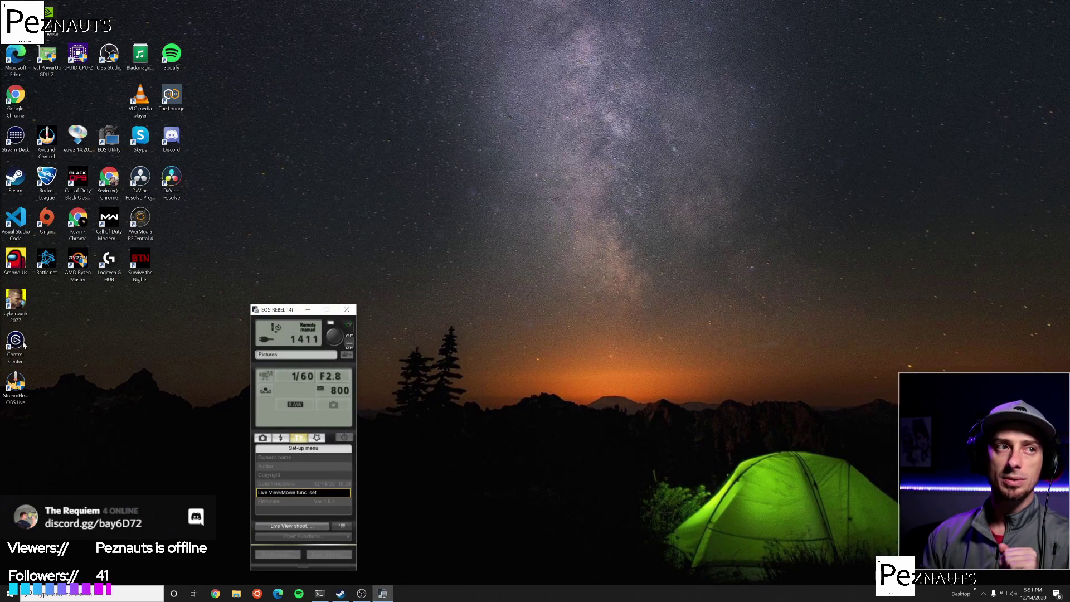
Step: Move the camera control window toward the screen's centre and try ISO 400 with a slower shutter speed of 1/40
{"action": "left_click_drag", "start_coordinate": [290, 309], "coordinate": [490, 151]}
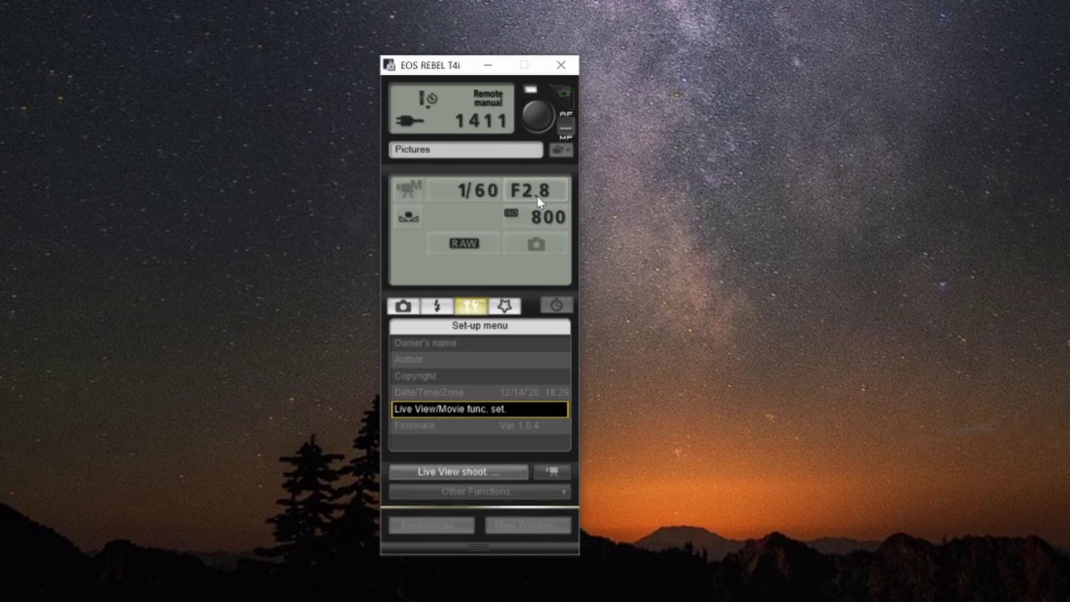
{"action": "left_click", "coordinate": [540, 223]}
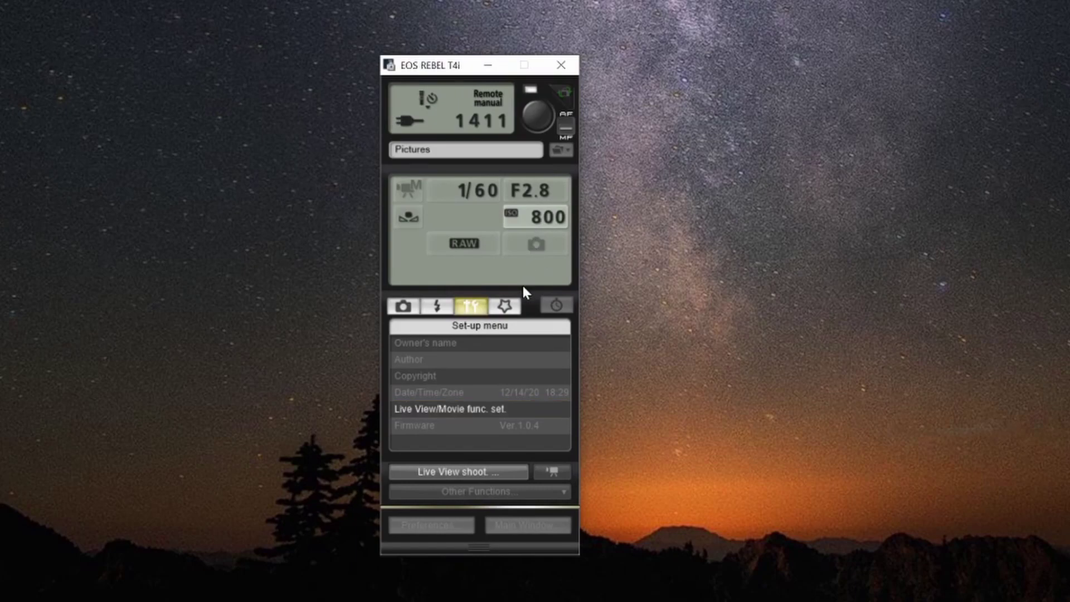
{"action": "left_click", "coordinate": [535, 218]}
{"action": "left_click", "coordinate": [495, 217]}
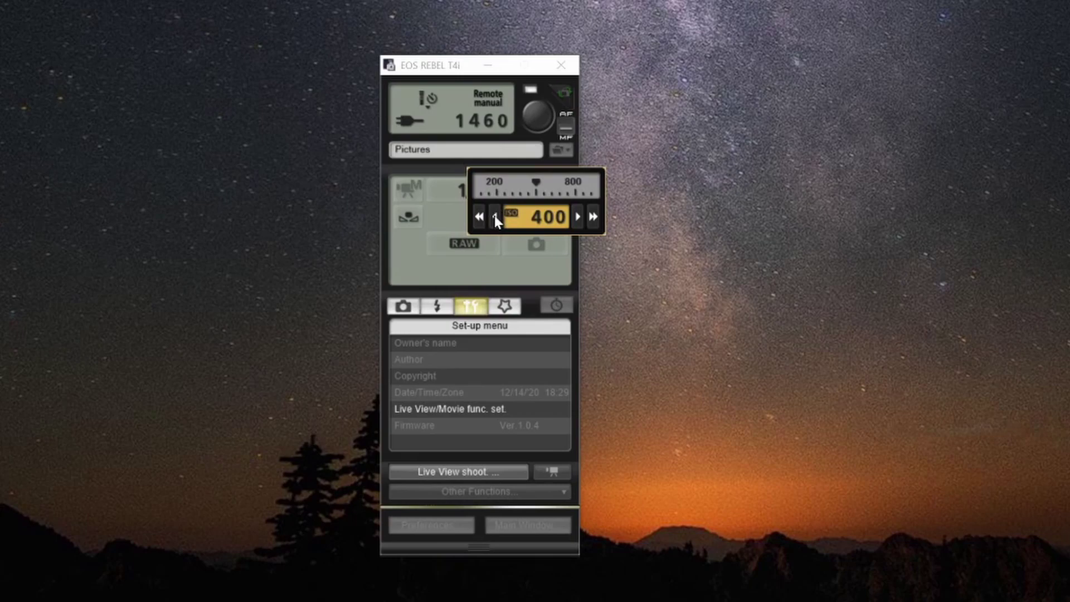
{"action": "left_click", "coordinate": [474, 197]}
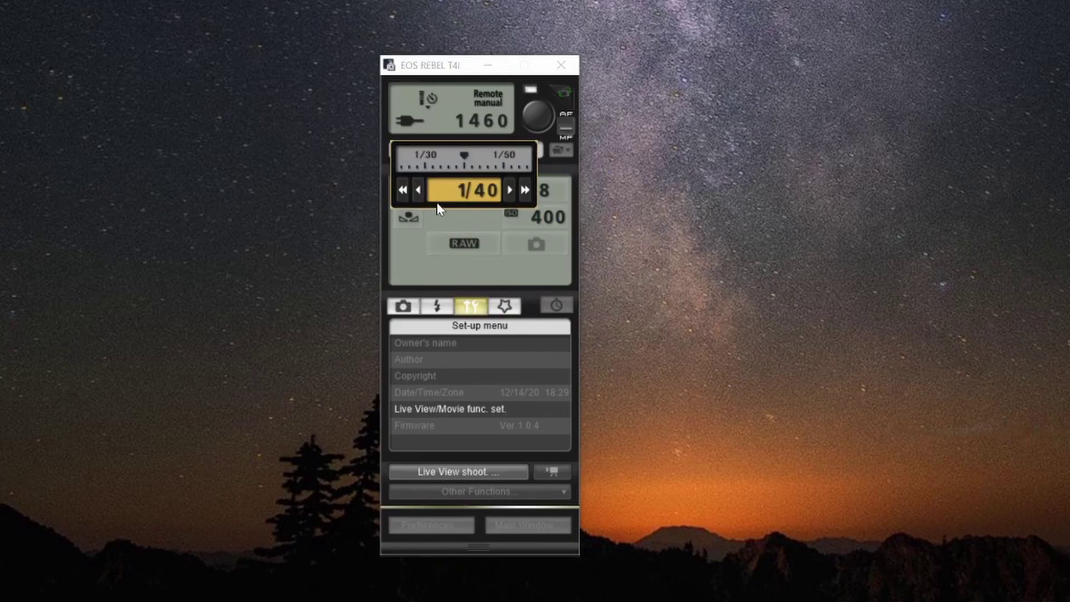
{"action": "left_click", "coordinate": [420, 190]}
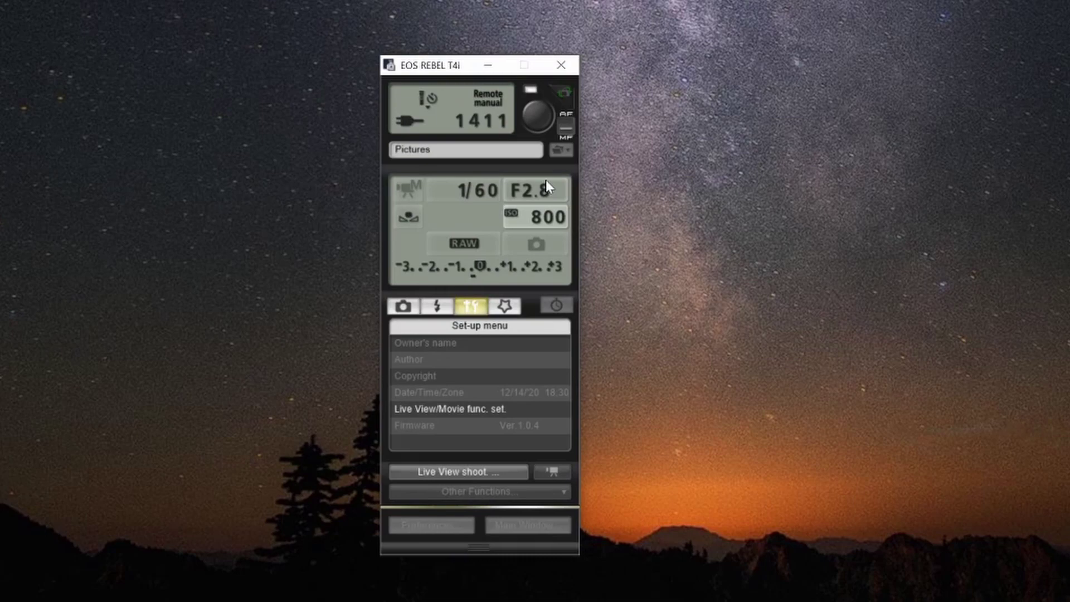
Step: Set the movie recording size to 1280x720 59.94 fps in the Live View/Movie function settings
{"action": "left_click", "coordinate": [474, 410]}
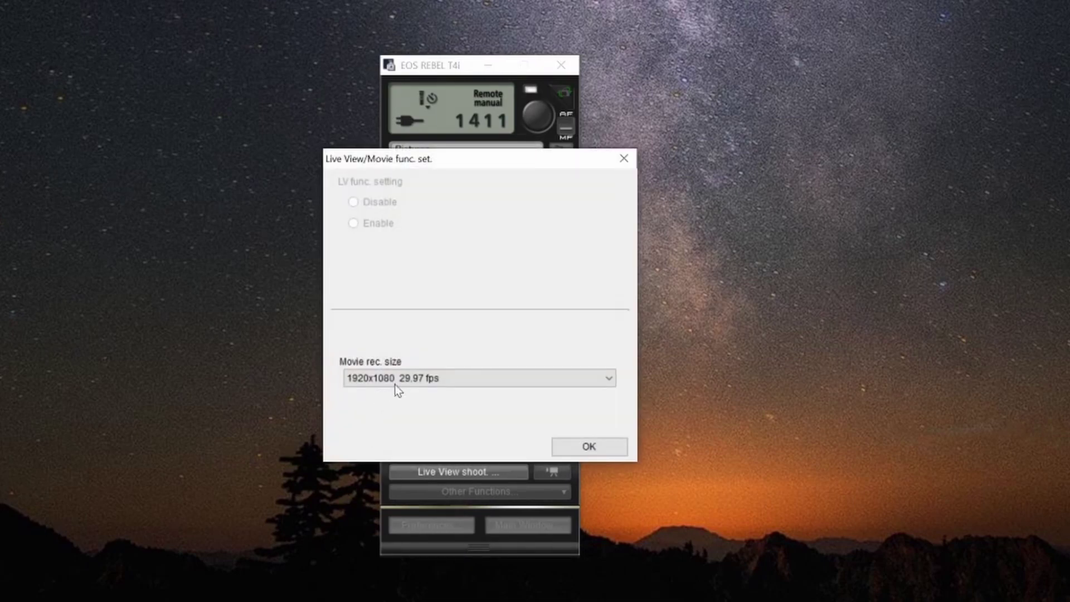
{"action": "left_click", "coordinate": [428, 378]}
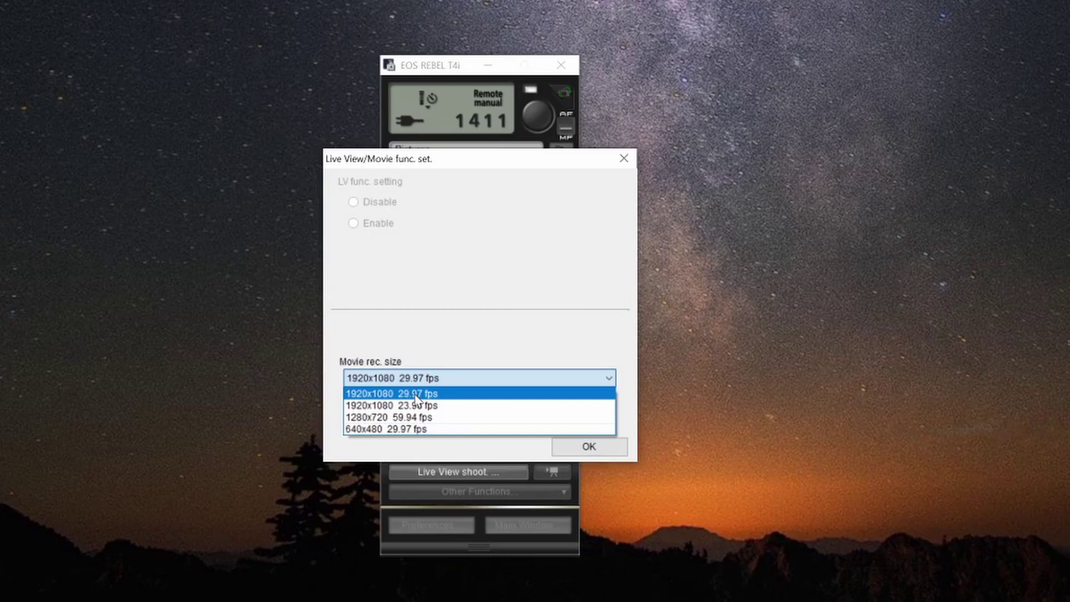
{"action": "left_click", "coordinate": [446, 419]}
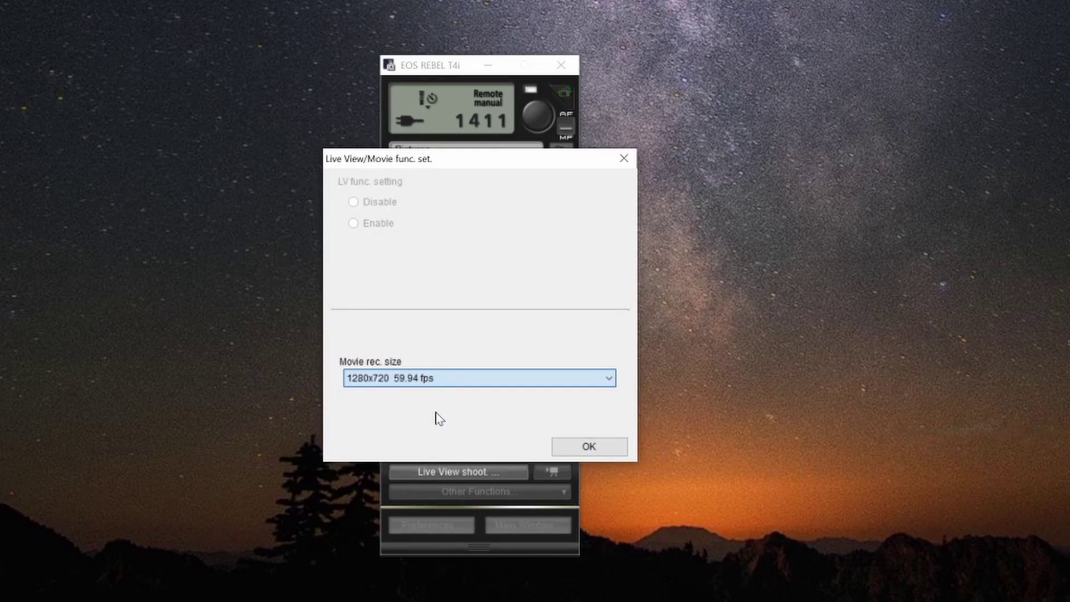
{"action": "left_click", "coordinate": [589, 447]}
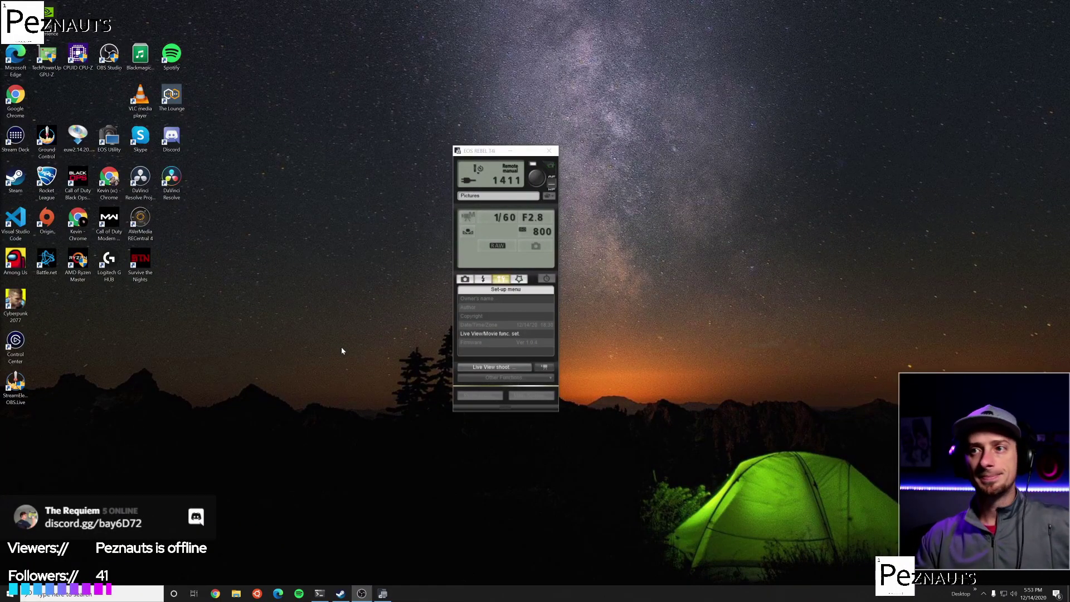
Step: Set the movie recording size back to 1920x1080 29.97 fps and recheck it in the Live View/Movie function settings
{"action": "left_click", "coordinate": [489, 333]}
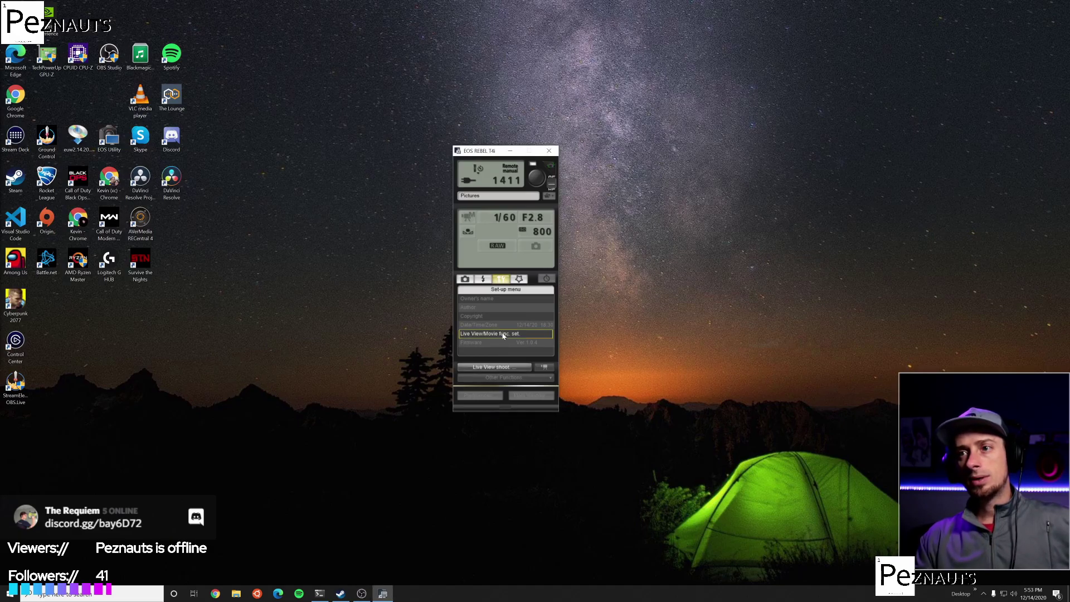
{"action": "left_click", "coordinate": [489, 318]}
{"action": "left_click", "coordinate": [491, 330]}
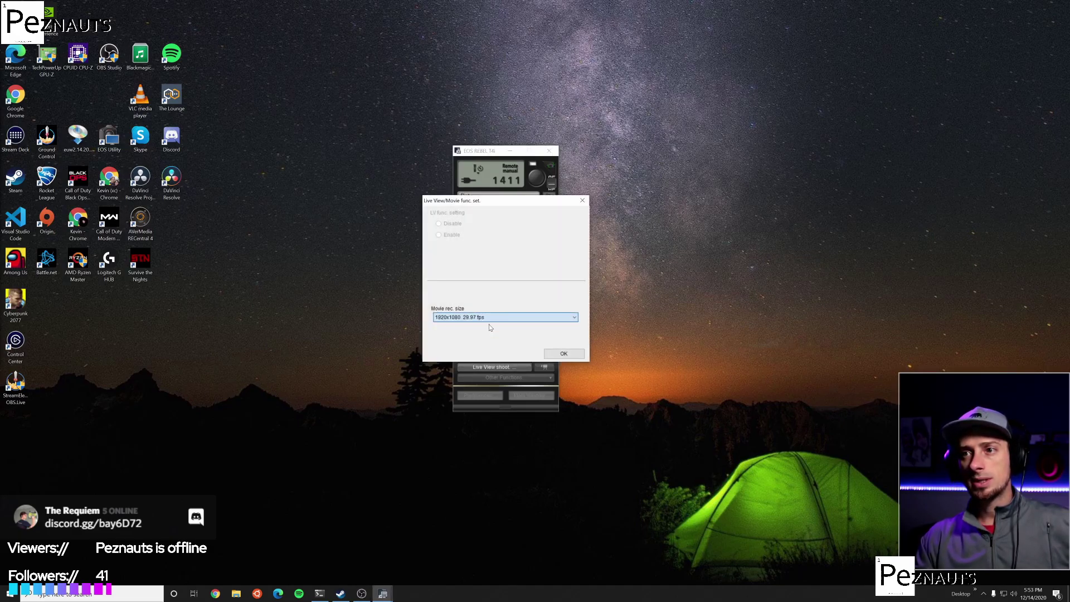
{"action": "left_click", "coordinate": [565, 357]}
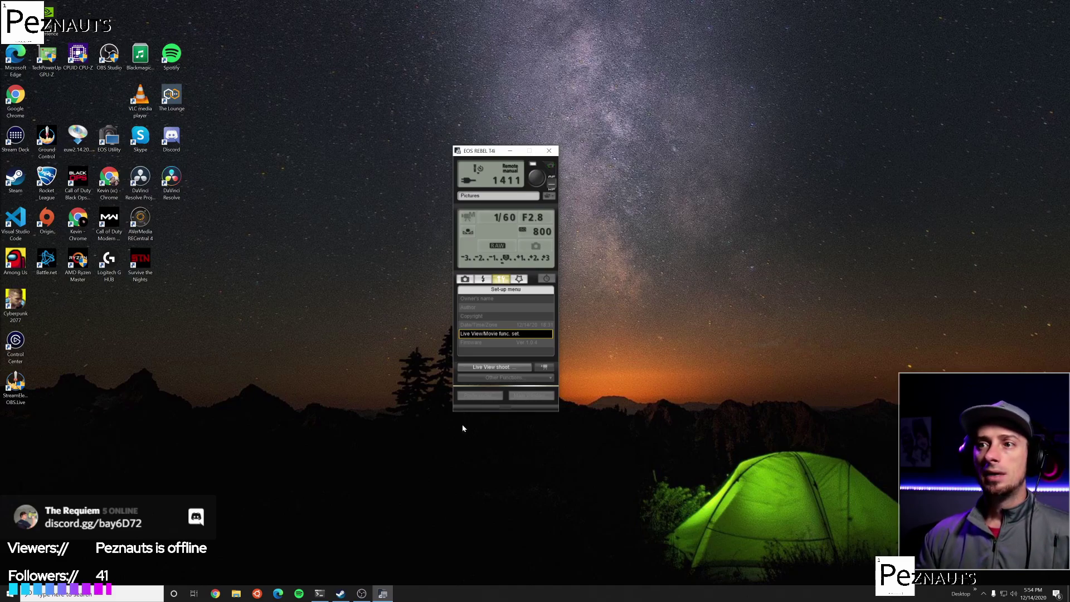
{"action": "left_click", "coordinate": [482, 334]}
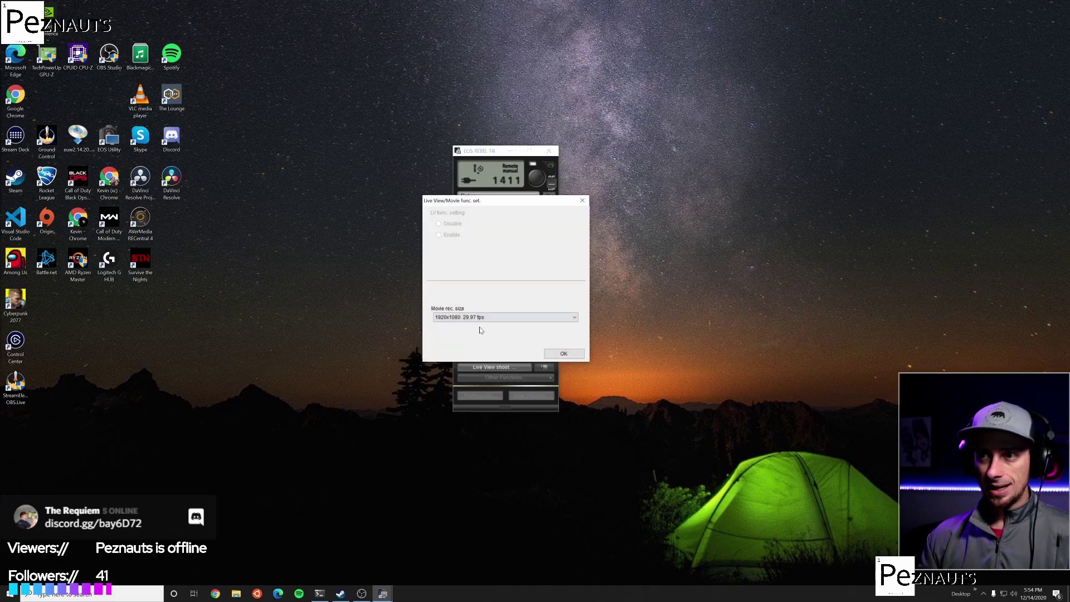
{"action": "left_click", "coordinate": [560, 353]}
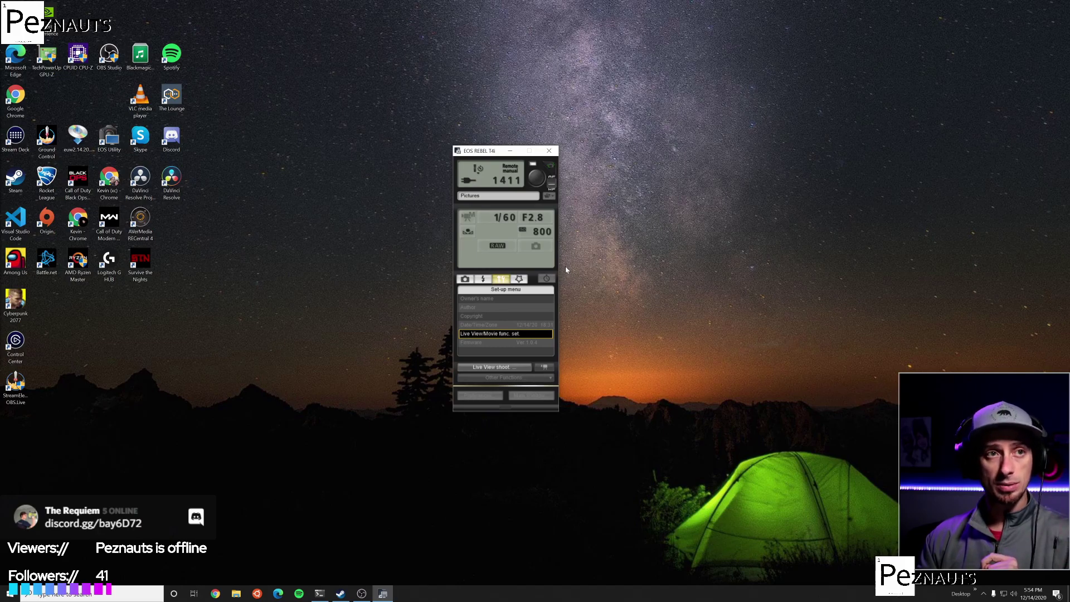
Step: Close the camera control window and relaunch EOS Utility from the desktop
{"action": "left_click", "coordinate": [550, 151]}
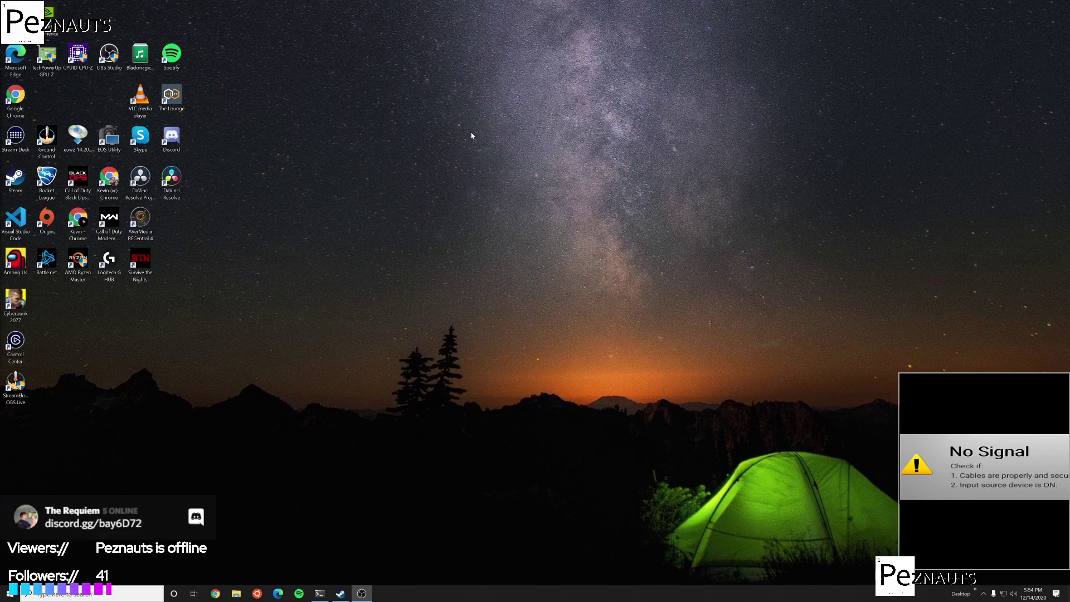
{"action": "double_click", "coordinate": [104, 146]}
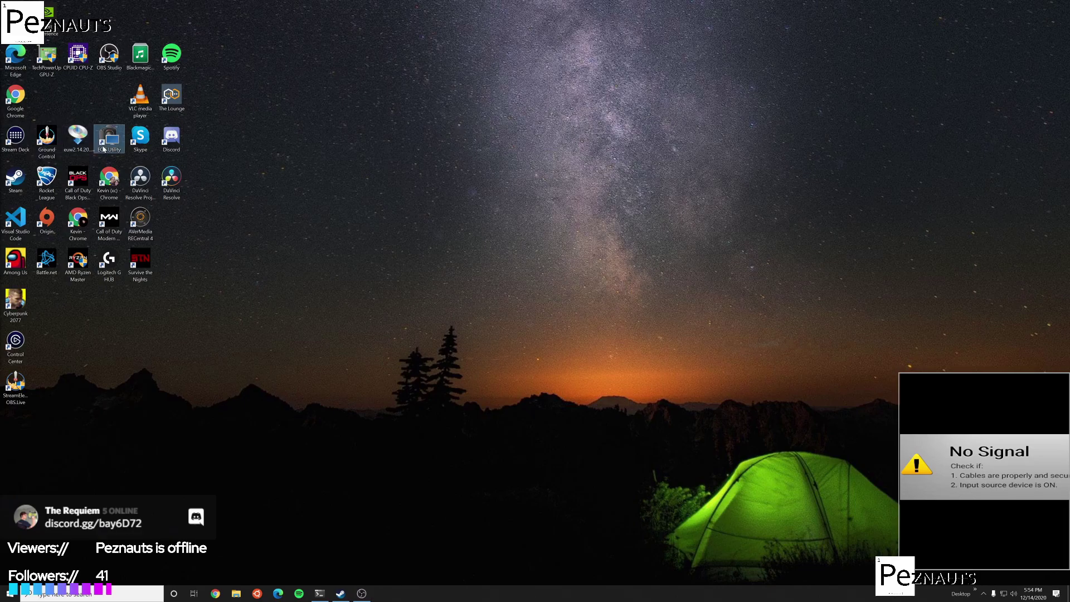
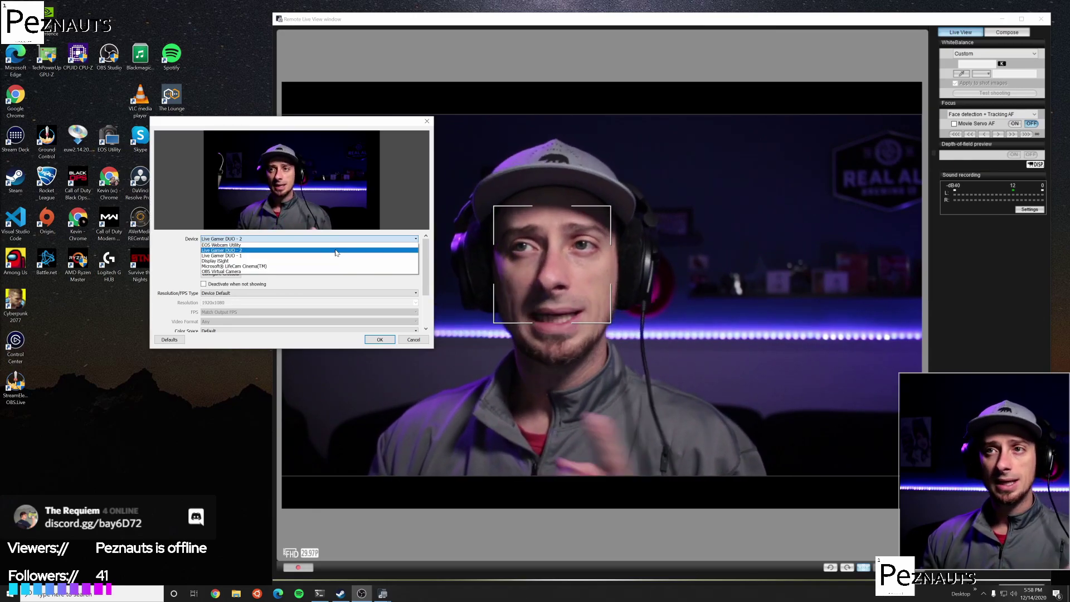
Step: Cancel the video capture device properties and bring the EOS REBEL T4i control window forward, placing it beside the live view
{"action": "left_click", "coordinate": [421, 341]}
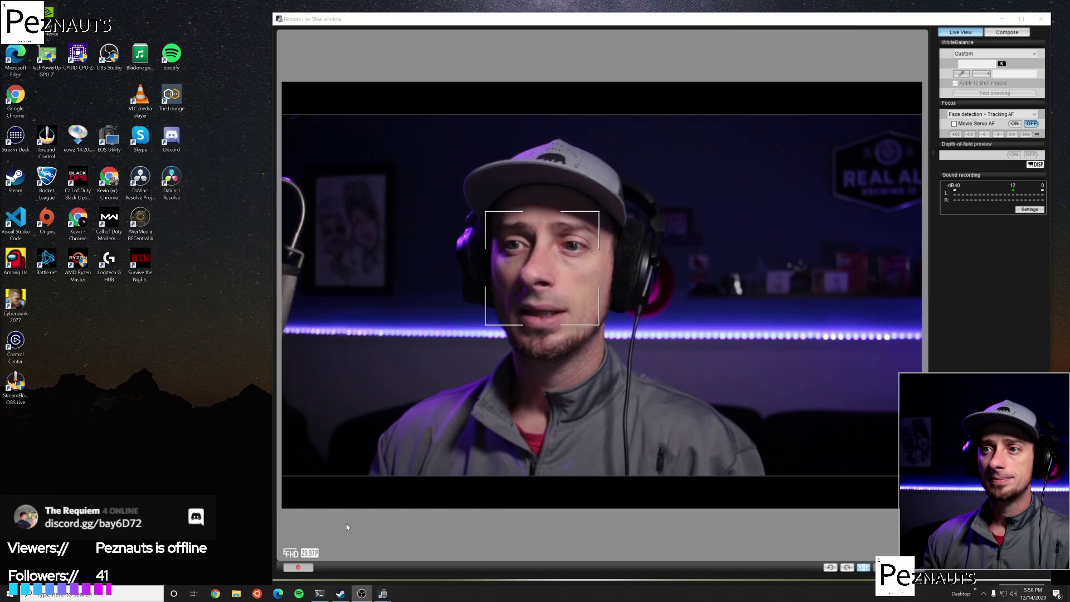
{"action": "mouse_move", "coordinate": [383, 591]}
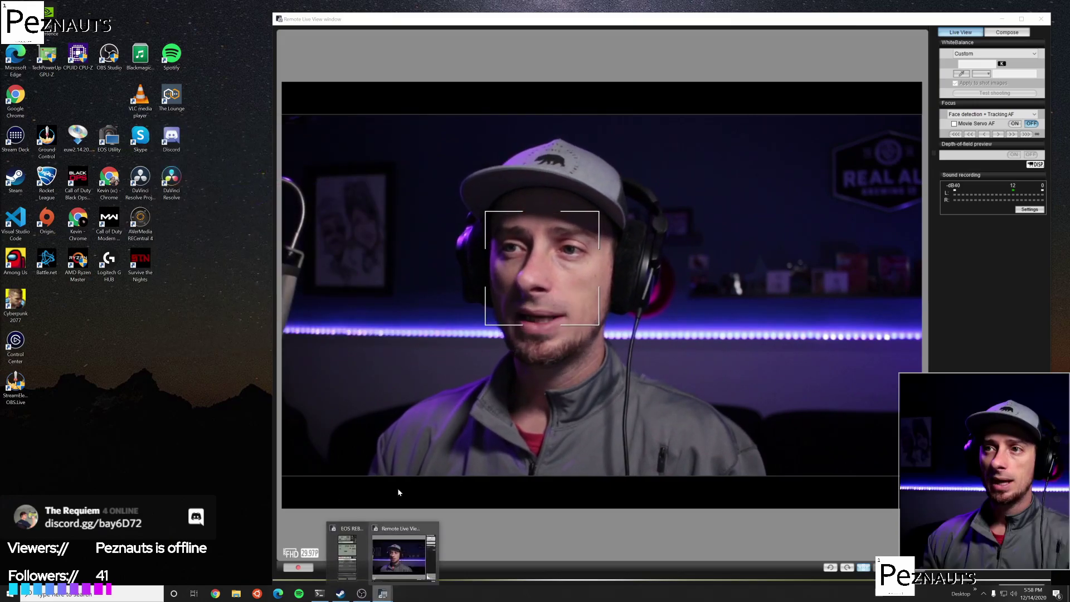
{"action": "left_click", "coordinate": [360, 557]}
{"action": "left_click_drag", "start_coordinate": [495, 159], "coordinate": [189, 178]}
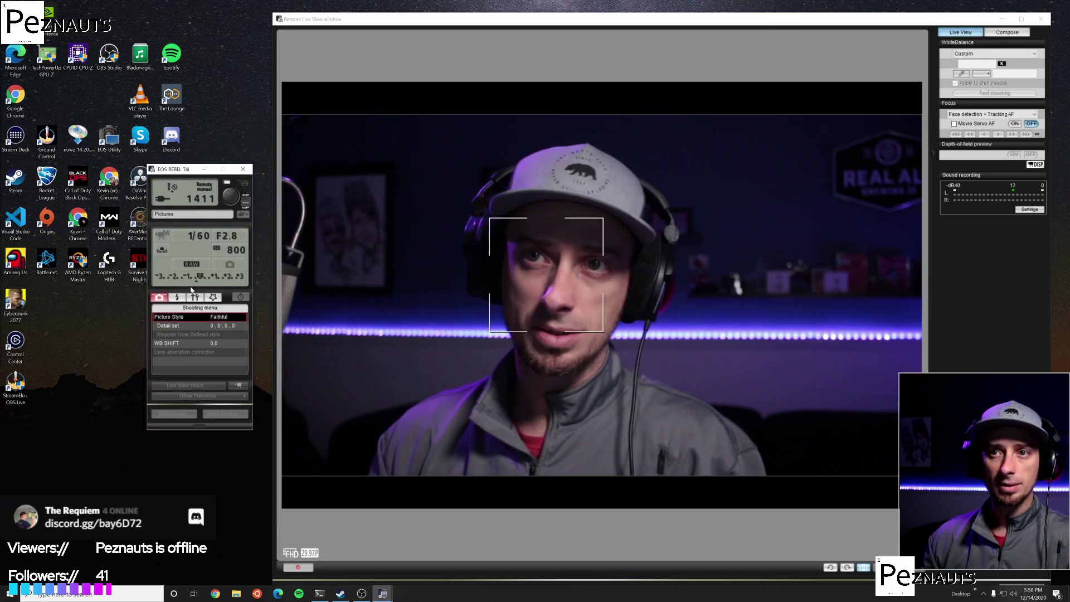